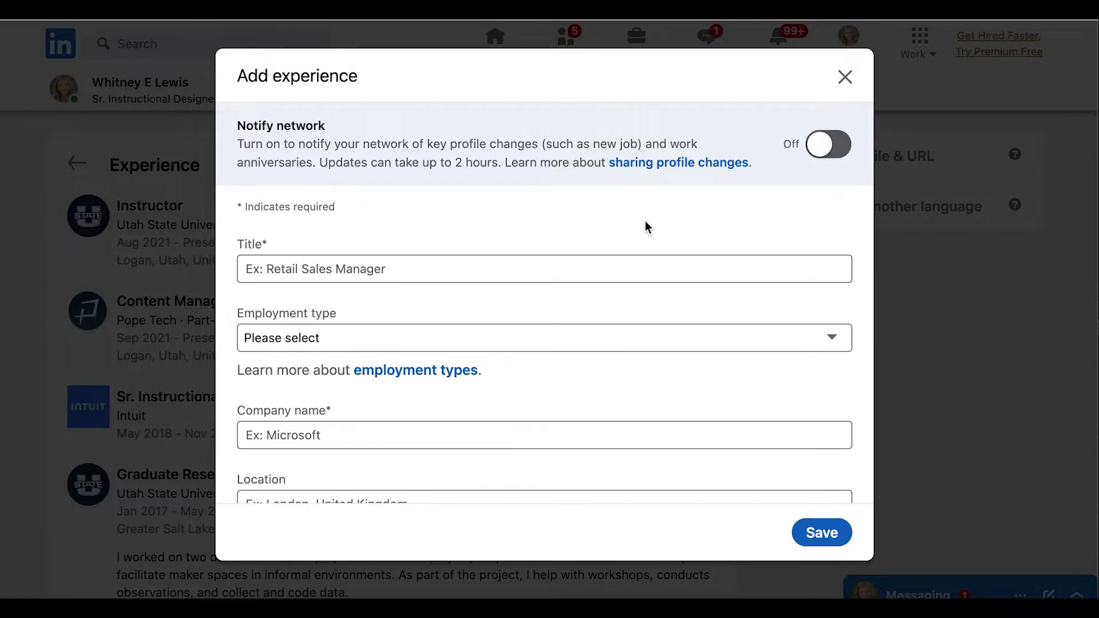
# Move keyboard focus through the Add experience dialog onto the Title field
pyautogui.press('Tab')
pyautogui.press('Tab')
pyautogui.press('Tab')
pyautogui.press('Tab')
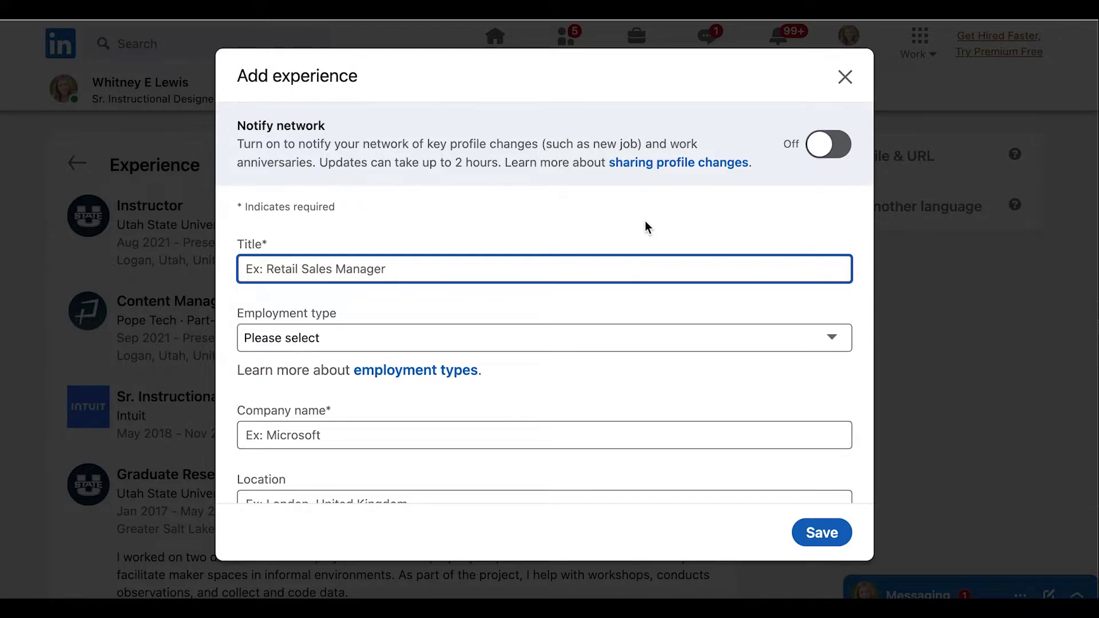
pyautogui.write('Writer')
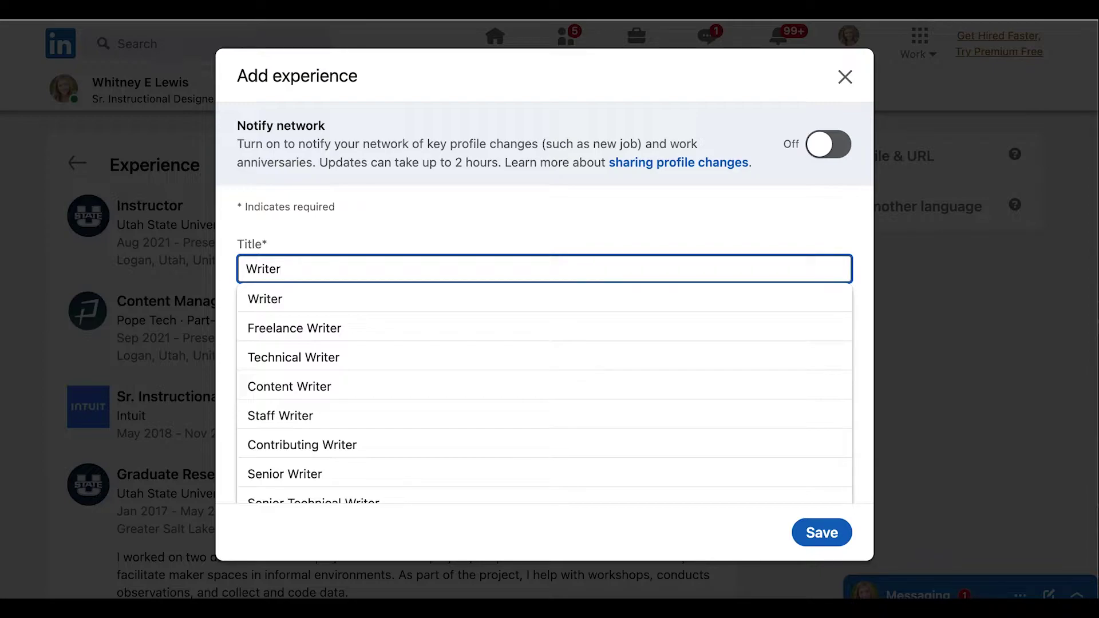
# Pick Freelance Writer from the suggested titles as the job title
pyautogui.press('Down')
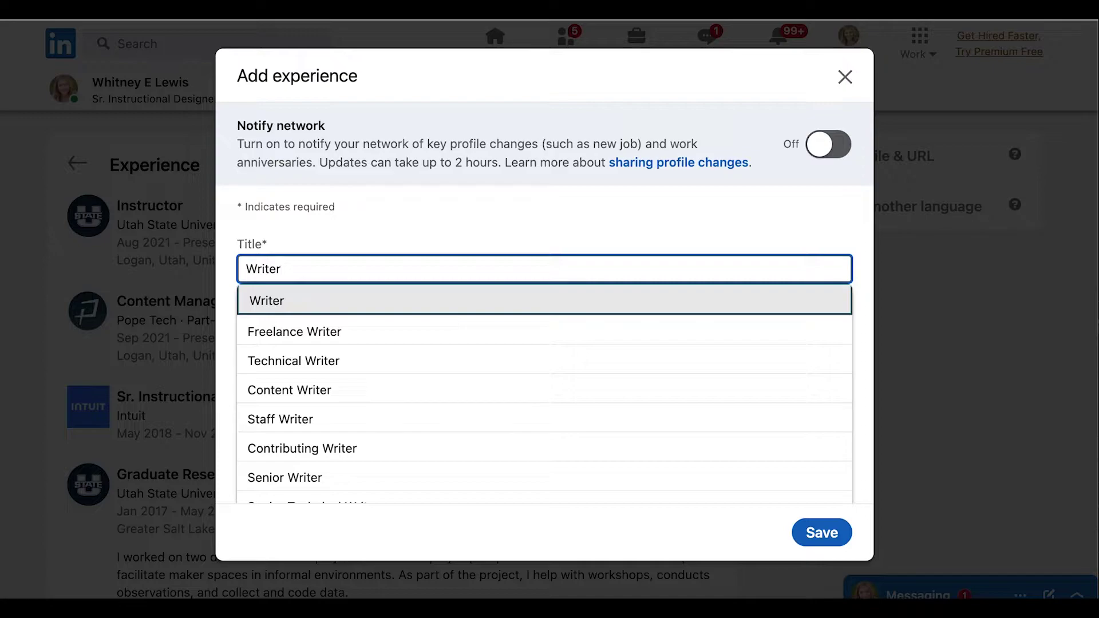
pyautogui.press('Down')
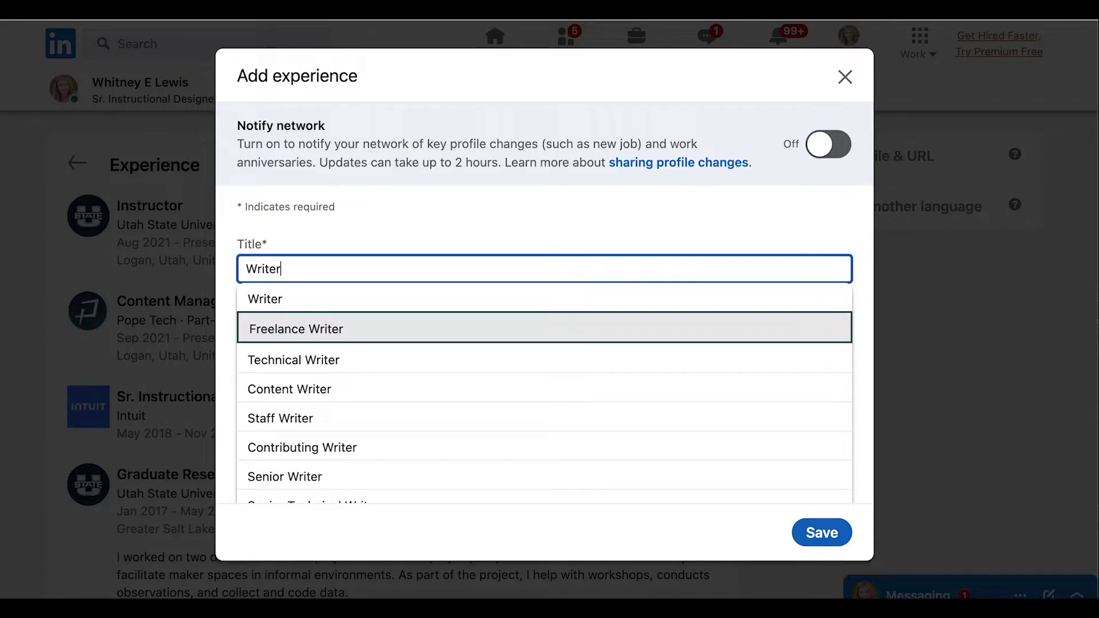
pyautogui.press('Return')
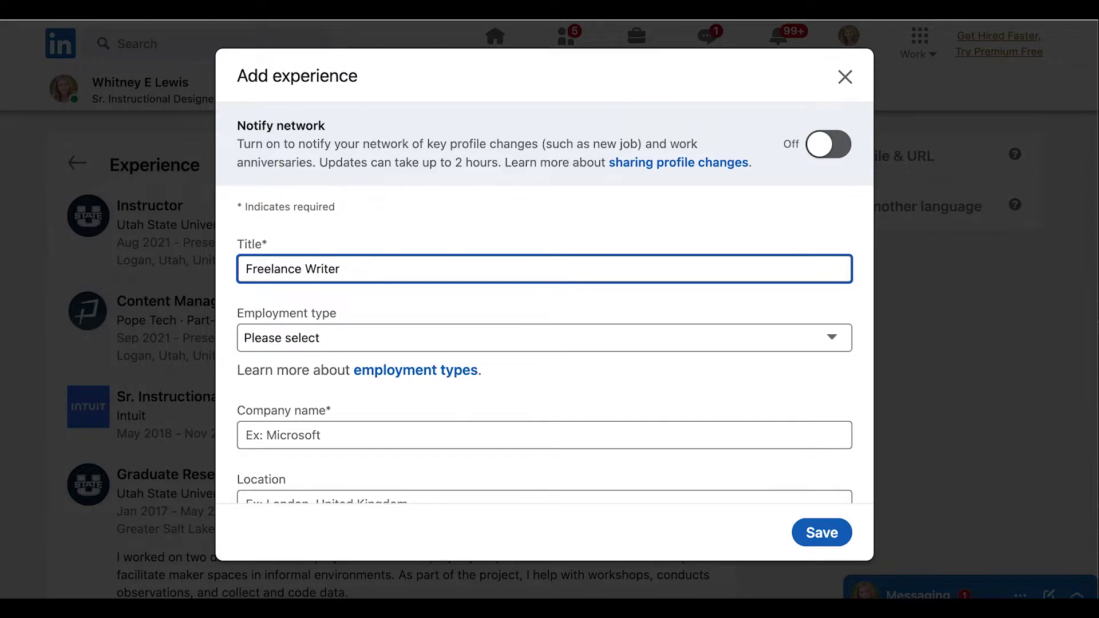
pyautogui.press('Tab')
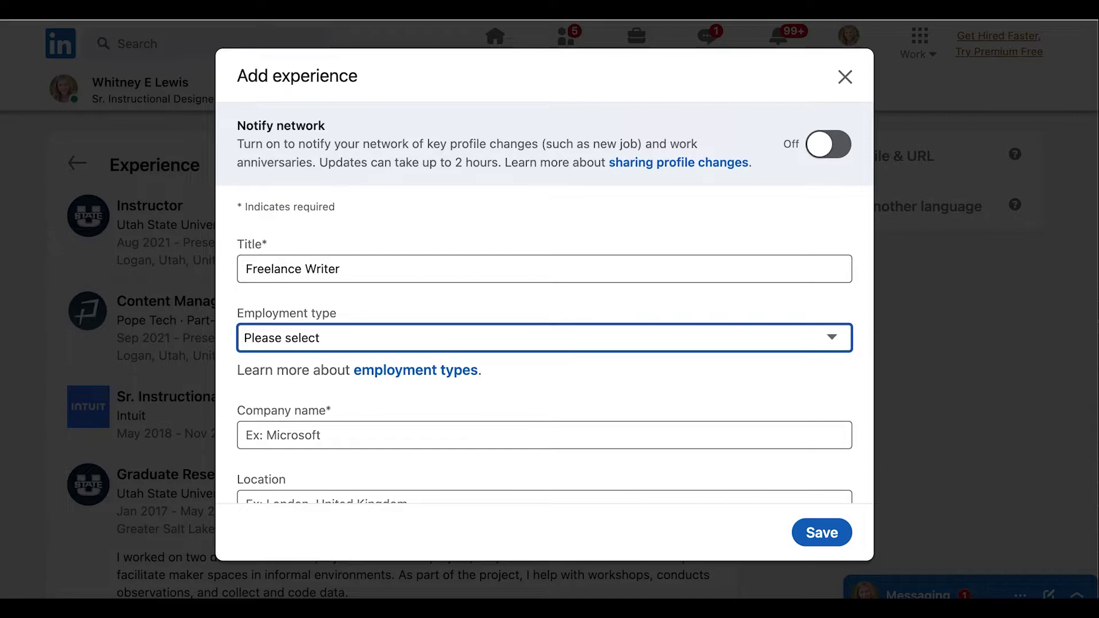
# Browse the Employment type options, leave it at Please select, and move to Company name
pyautogui.press('space')
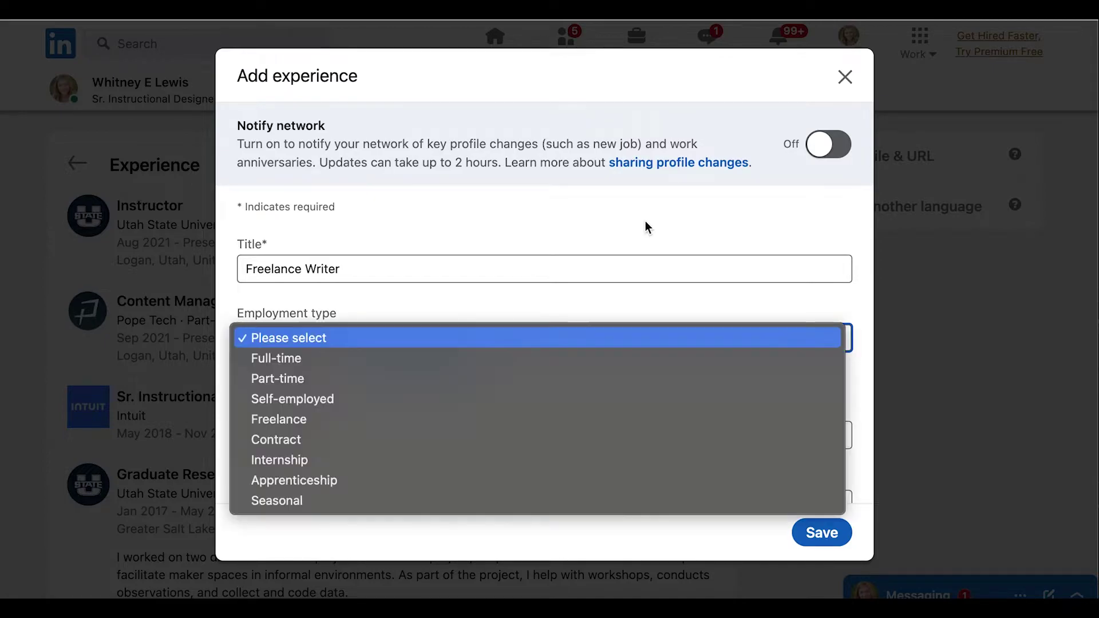
pyautogui.press('Down')
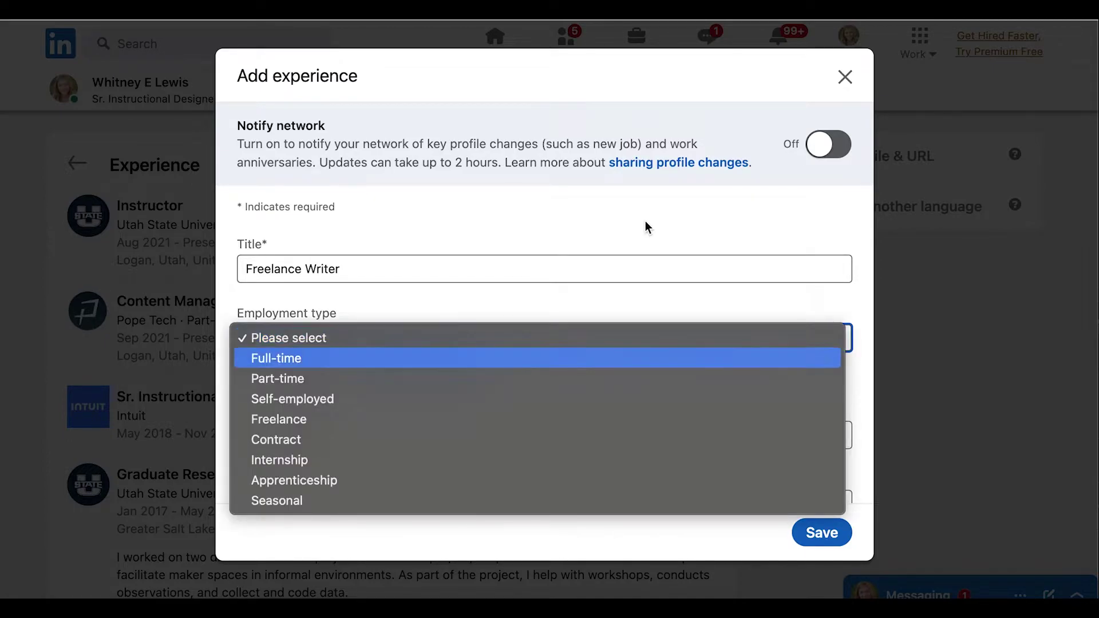
pyautogui.press('Down')
pyautogui.press('Down')
pyautogui.press('Down')
pyautogui.press('Down')
pyautogui.press('Up')
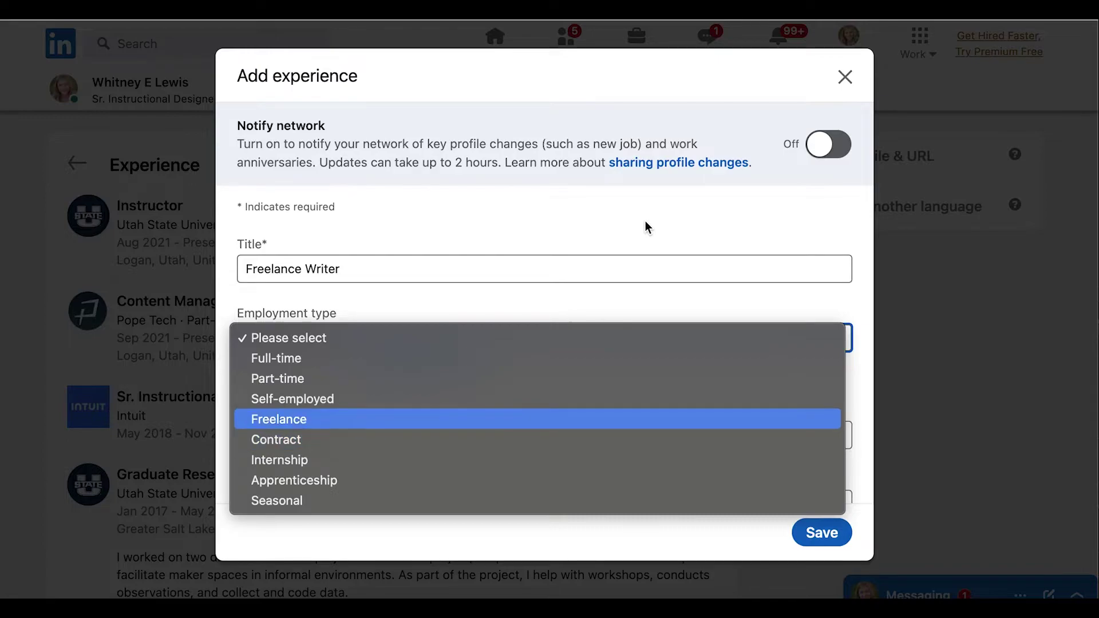
pyautogui.press('Up')
pyautogui.press('Up')
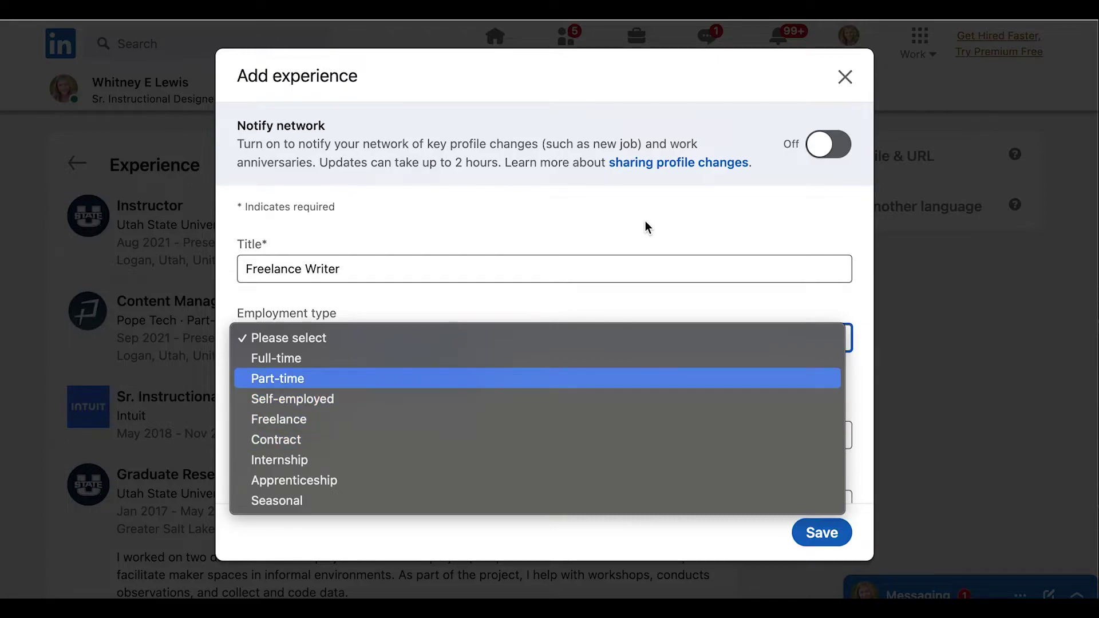
pyautogui.press('Return')
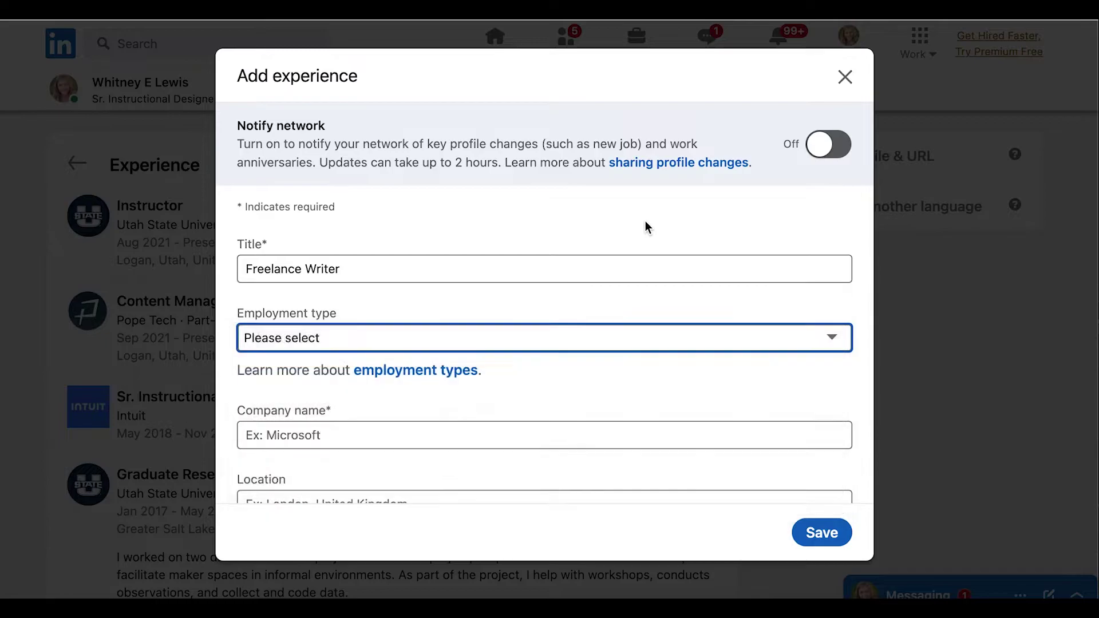
pyautogui.press('Tab')
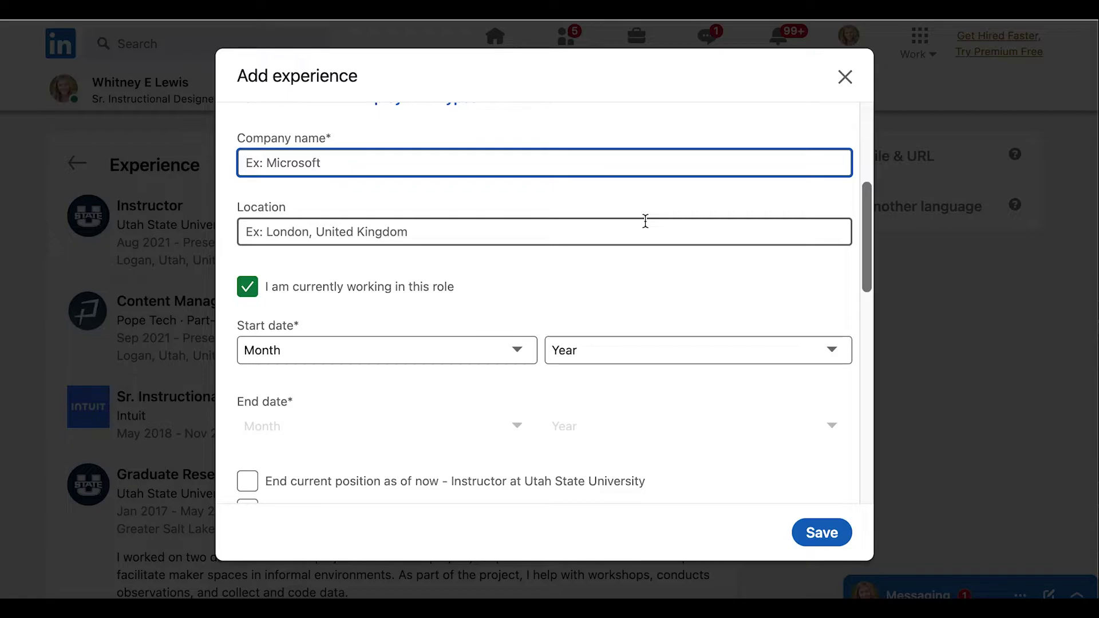
pyautogui.write('A company')
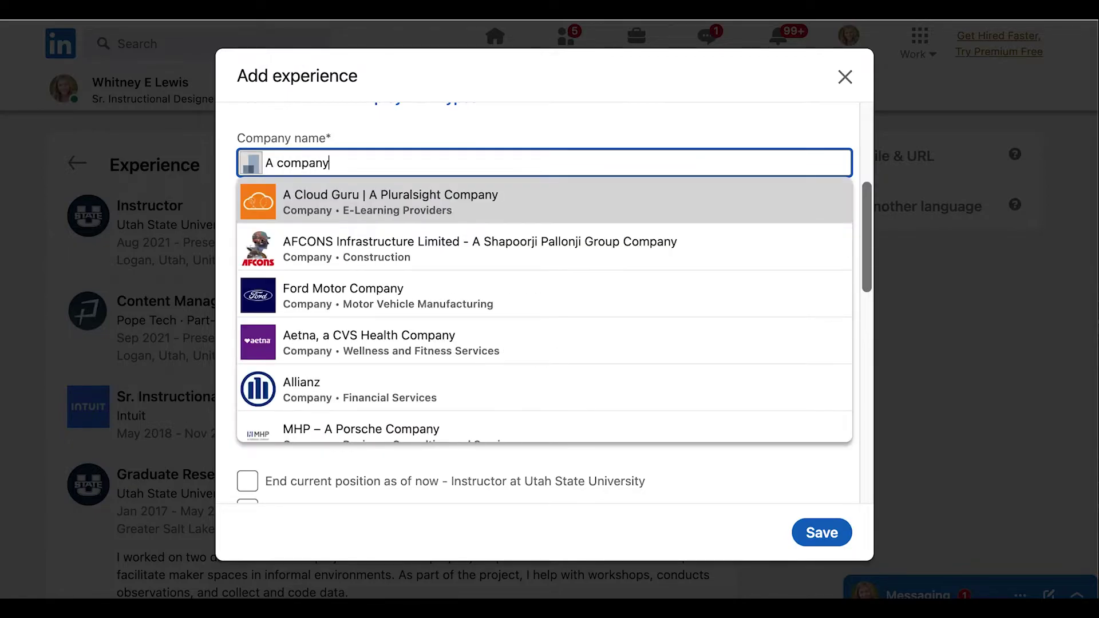
# Keep A company as company and Remote as location, moving on to the current-role checkbox
pyautogui.press('Tab')
pyautogui.write('Remote')
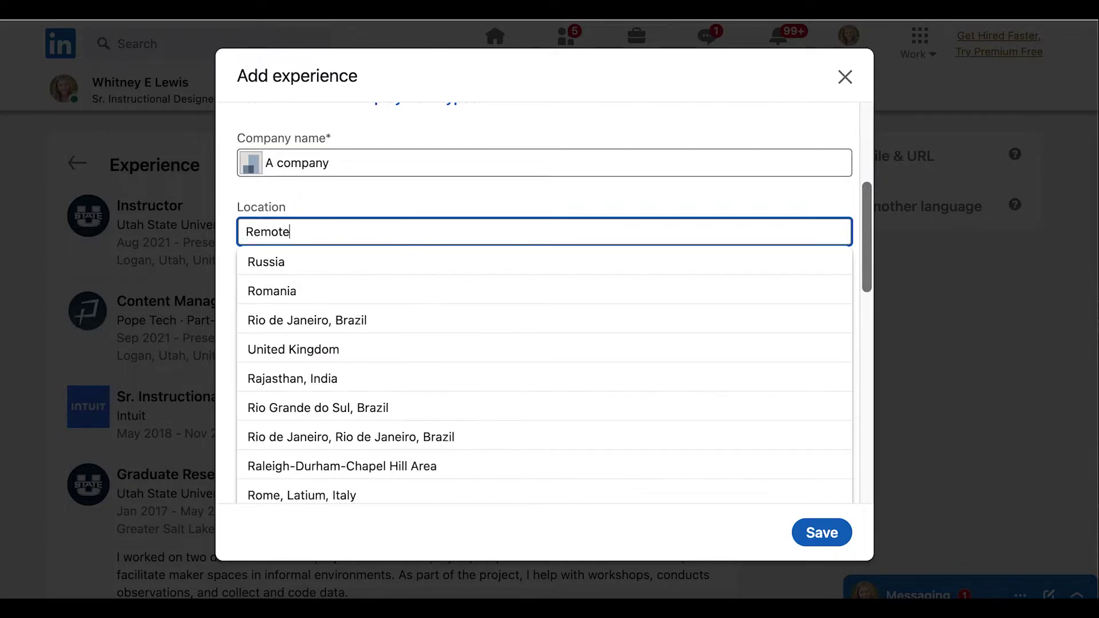
pyautogui.press('Tab')
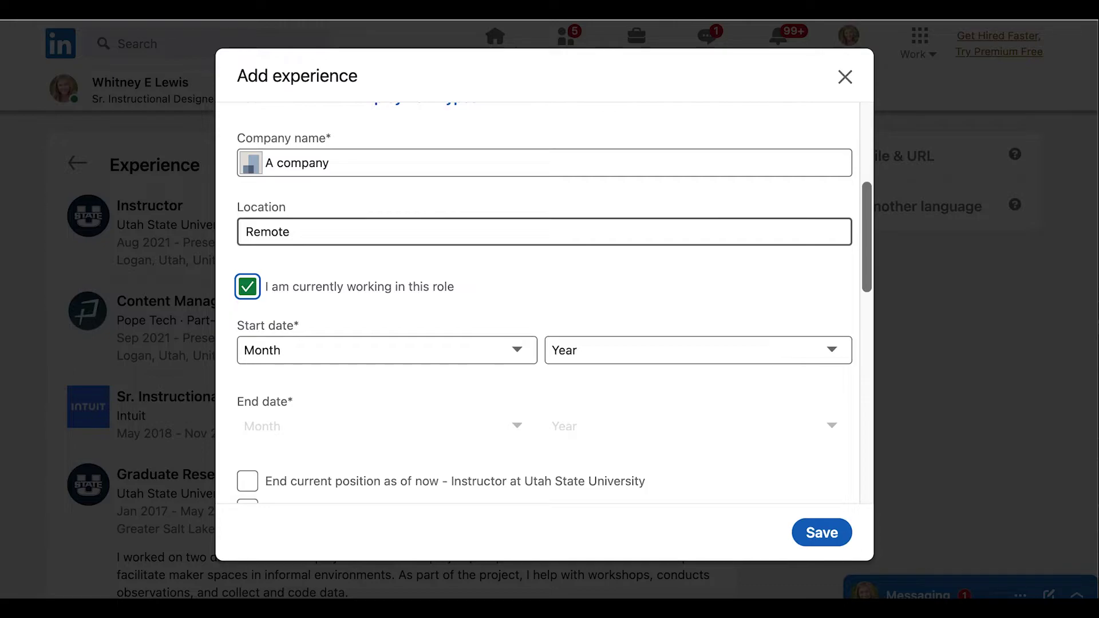
# Uncheck then recheck 'I am currently working in this role' so the role stays current
pyautogui.press('space')
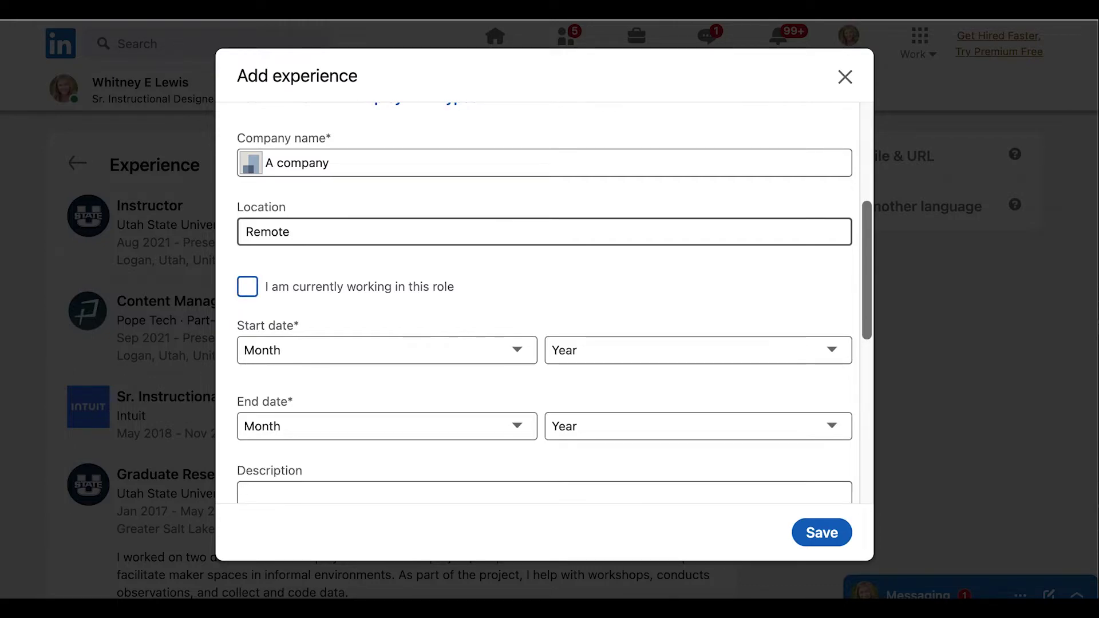
pyautogui.press('Tab')
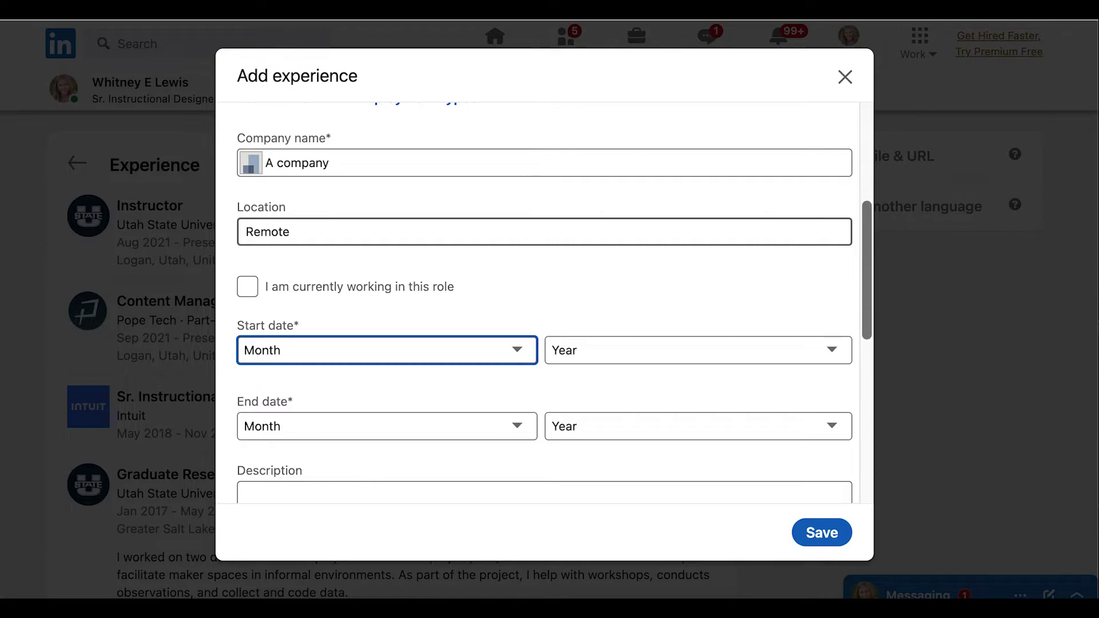
pyautogui.hotkey('shift', 'Tab')
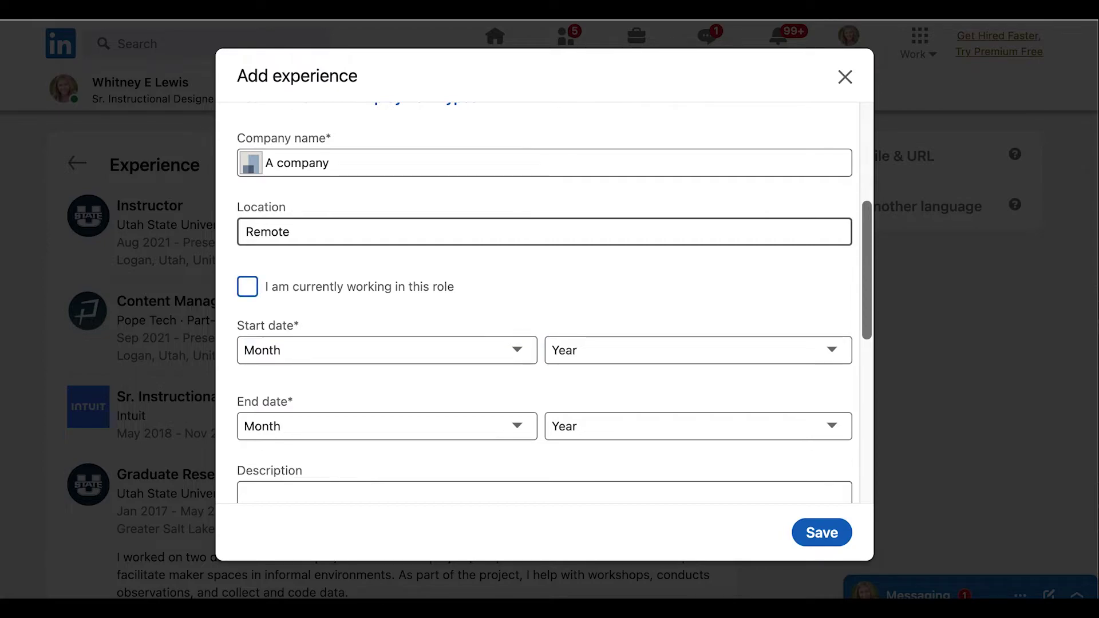
pyautogui.press('space')
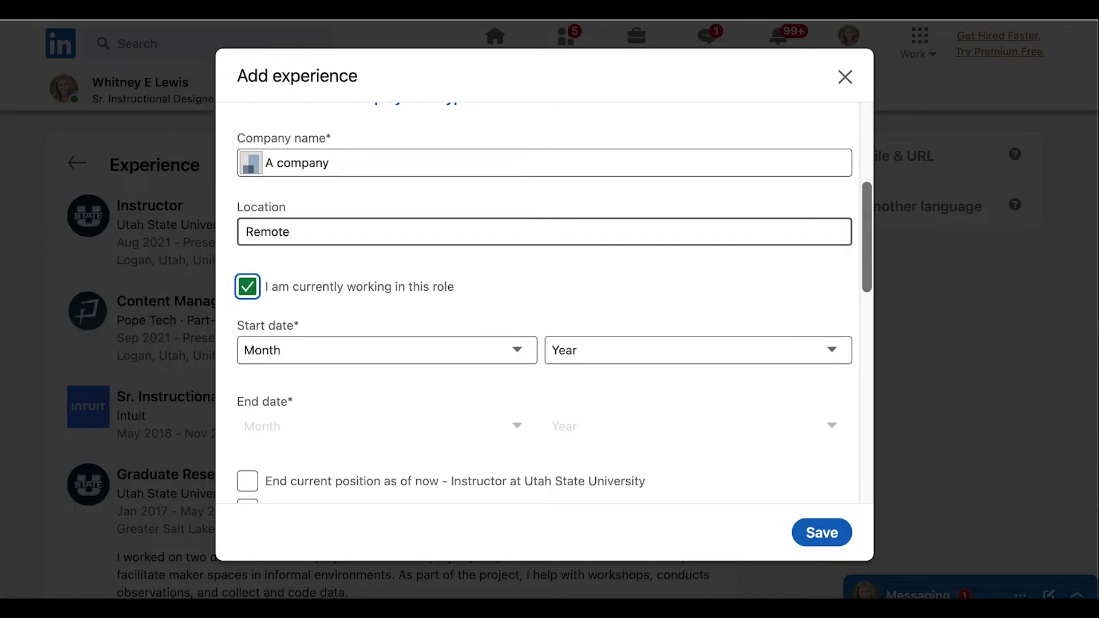
# Set the start date to January 2022 via the Month and Year dropdowns
pyautogui.press('Tab')
pyautogui.press('space')
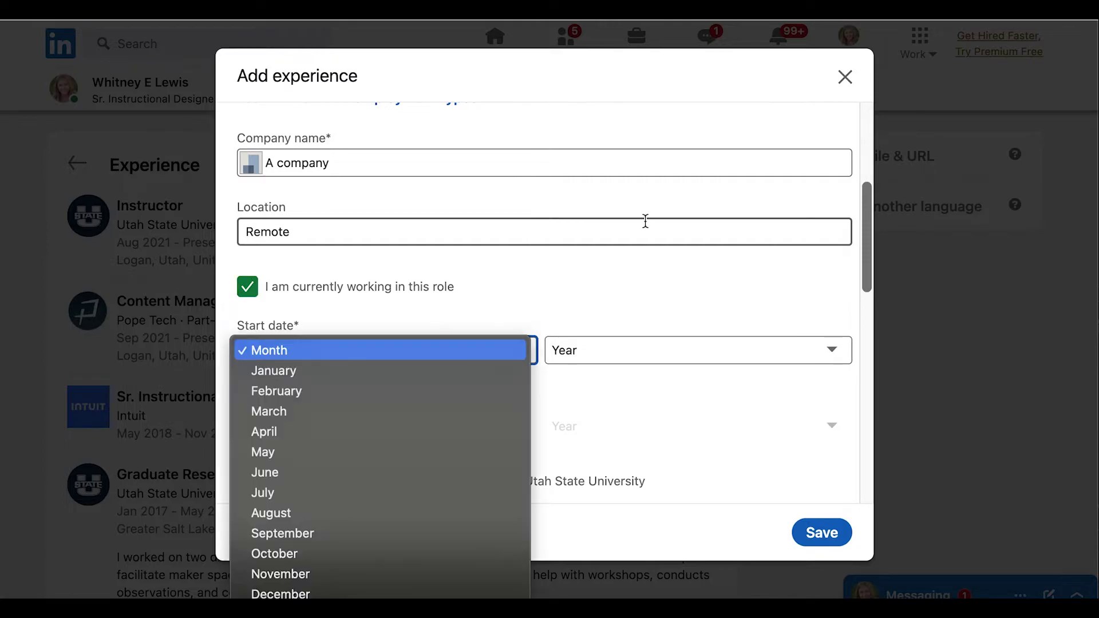
pyautogui.press('Down')
pyautogui.press('Return')
pyautogui.press('Tab')
pyautogui.press('space')
pyautogui.press('Down')
pyautogui.press('Return')
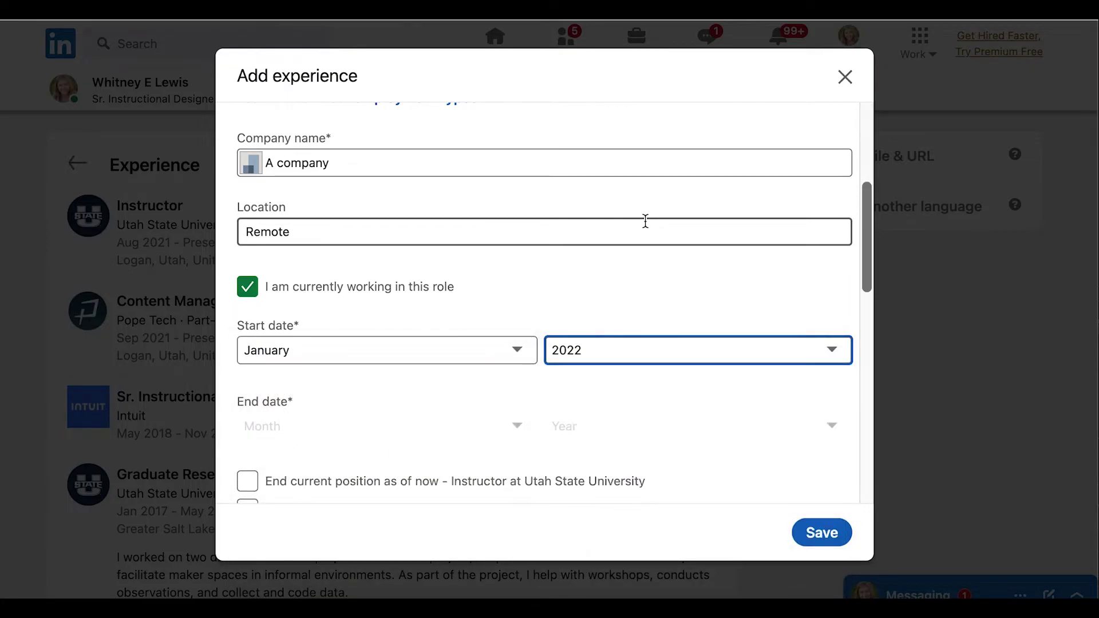
pyautogui.press('Tab')
pyautogui.press('Tab')
# Move focus down past Skills to the Media section
pyautogui.press('Tab')
pyautogui.press('Tab')
pyautogui.press('Tab')
pyautogui.press('Tab')
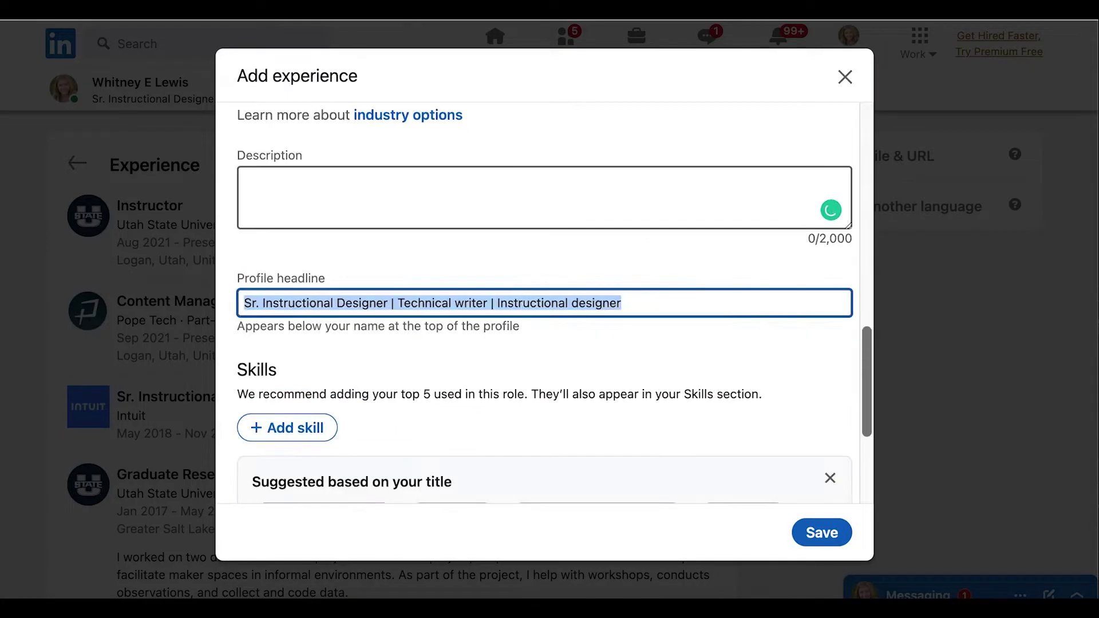
pyautogui.press('Tab')
pyautogui.press('Tab')
pyautogui.press('Tab')
pyautogui.press('Tab')
pyautogui.press('Tab')
pyautogui.press('Tab')
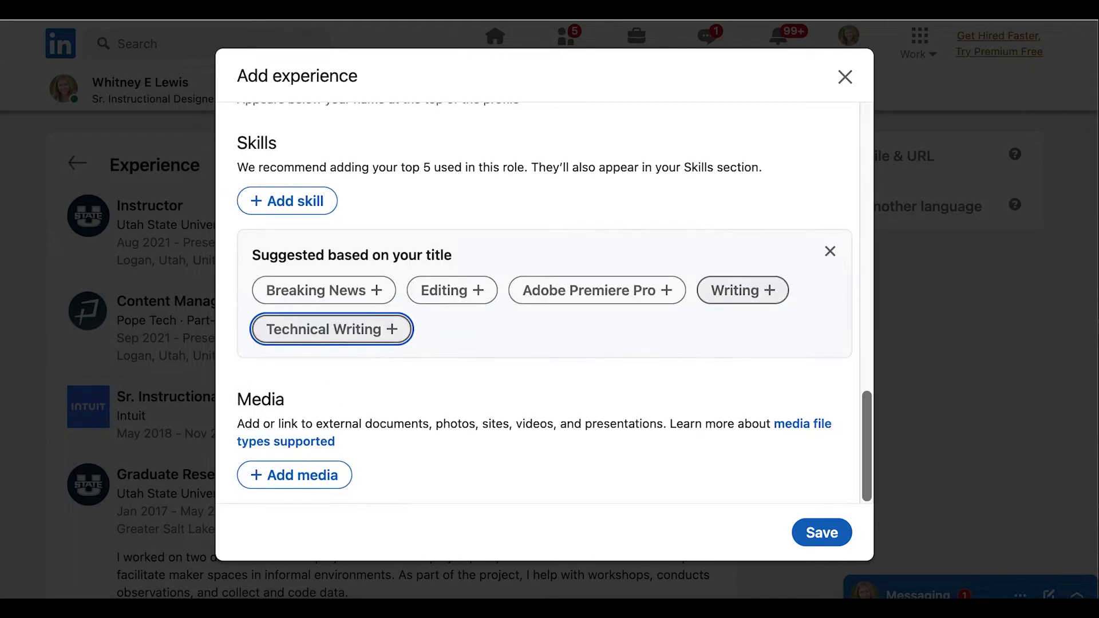
pyautogui.press('Tab')
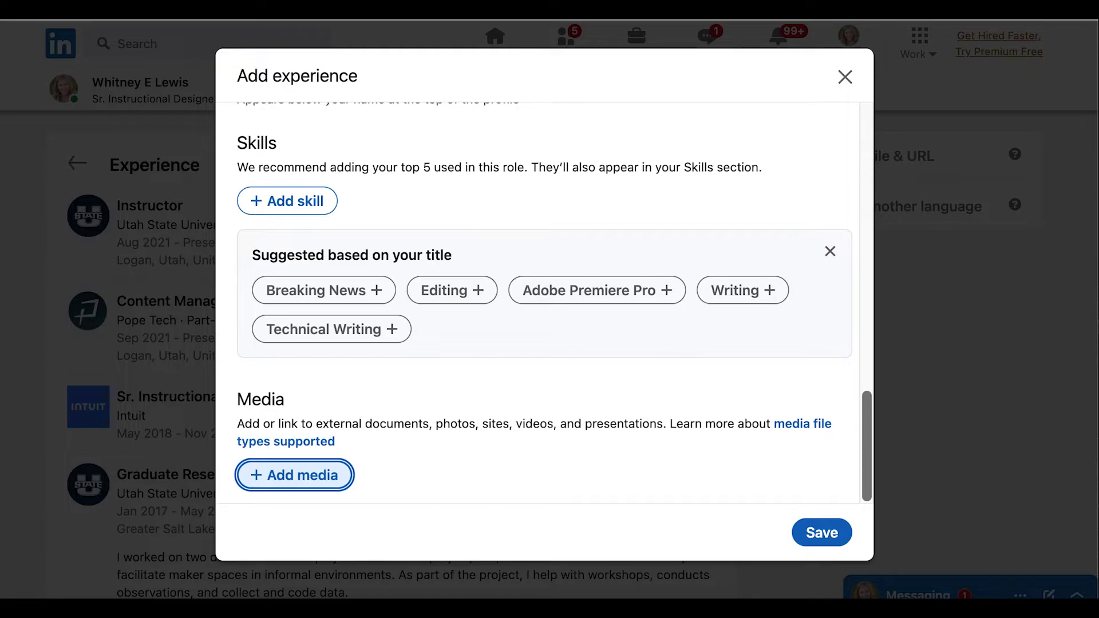
# Choose 'Add a link' from the Add media options and reach the link entry field
pyautogui.press('Return')
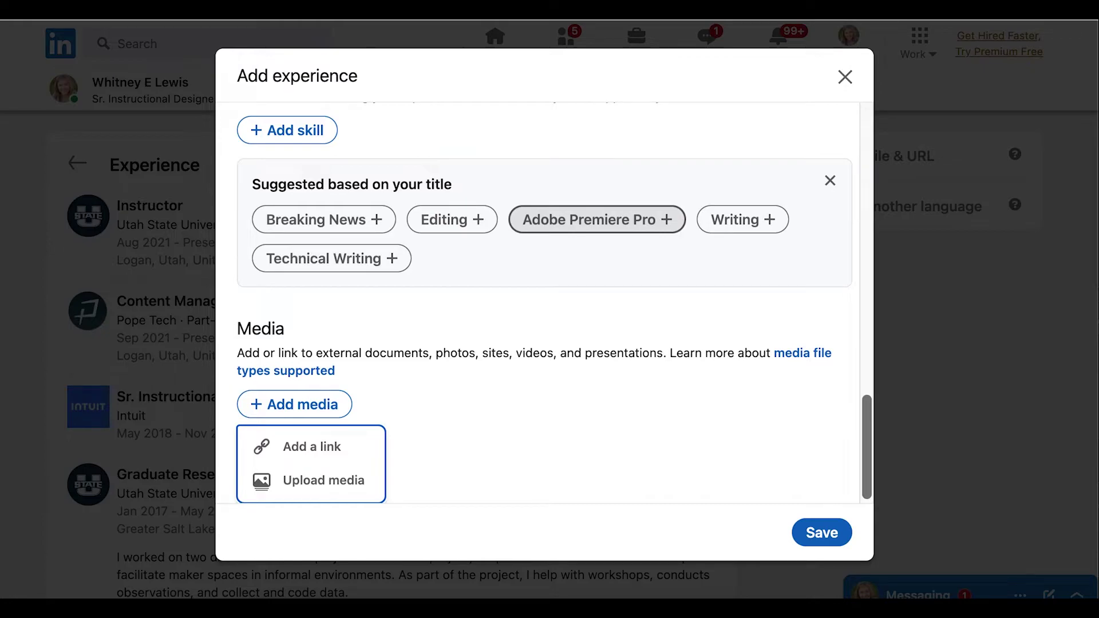
pyautogui.press('Down')
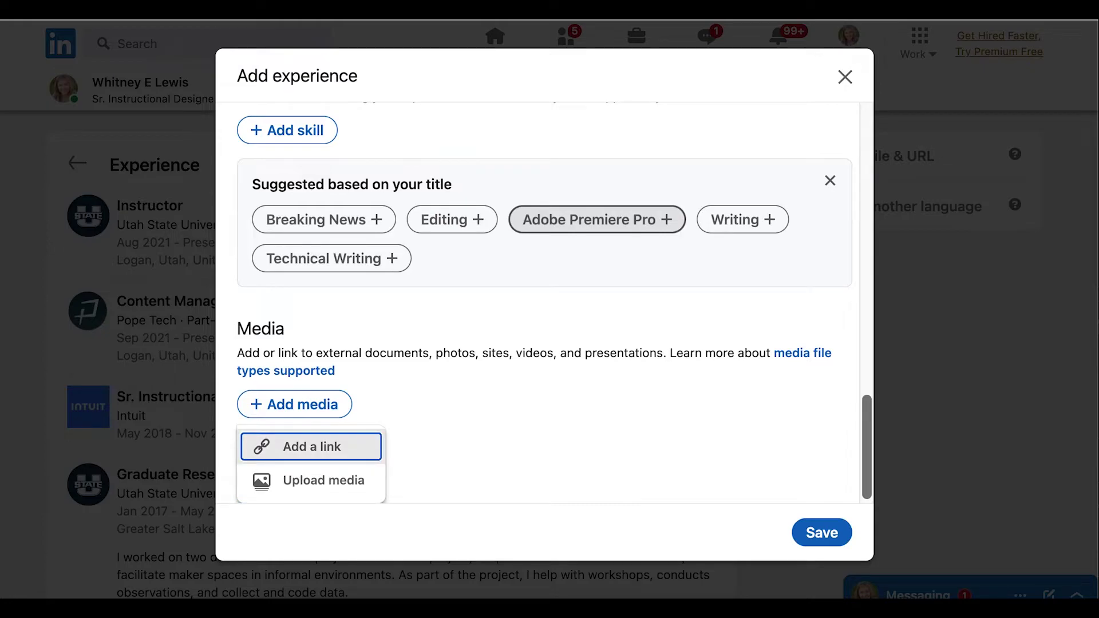
pyautogui.press('Return')
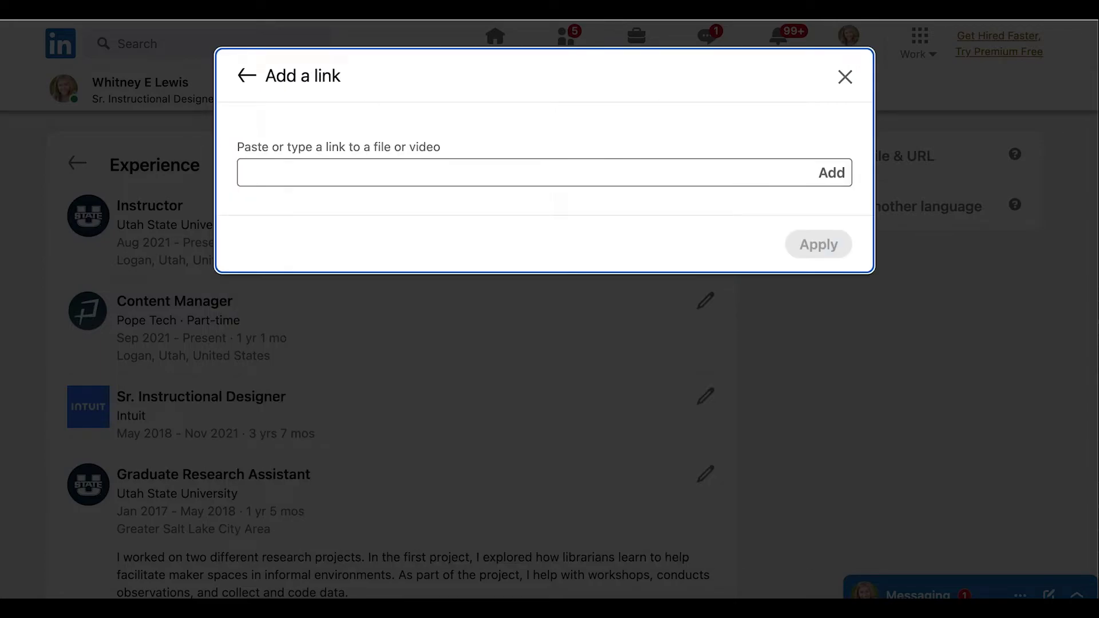
pyautogui.press('Tab')
pyautogui.press('Tab')
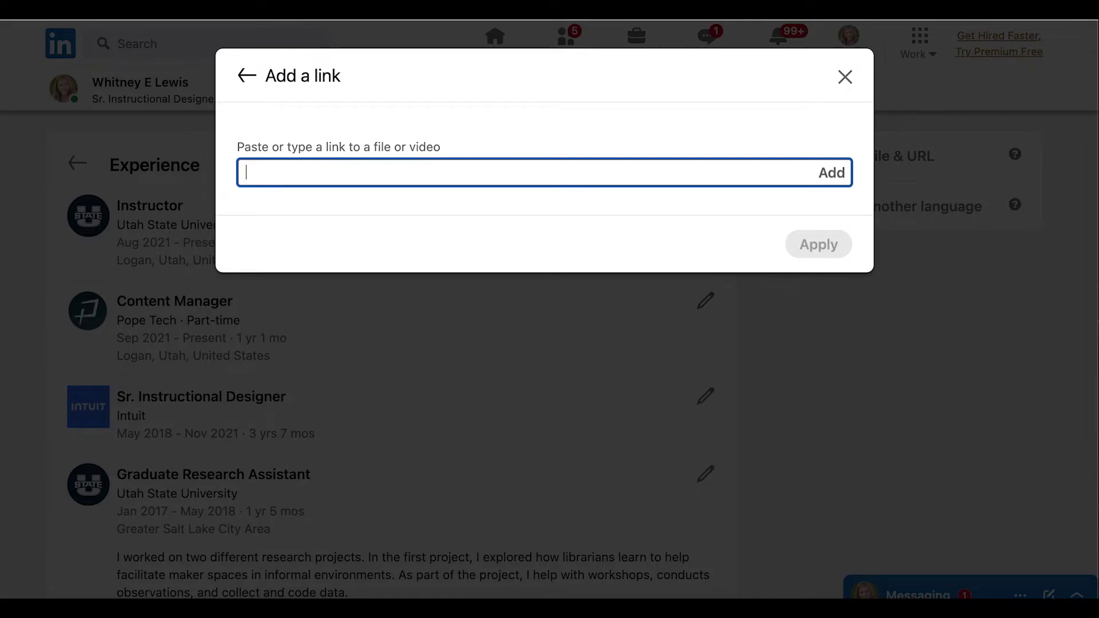
pyautogui.write('you')
pyautogui.write('t')
pyautogui.press('BackSpace')
pyautogui.press('BackSpace')
pyautogui.press('BackSpace')
pyautogui.press('BackSpace')
pyautogui.write('h')
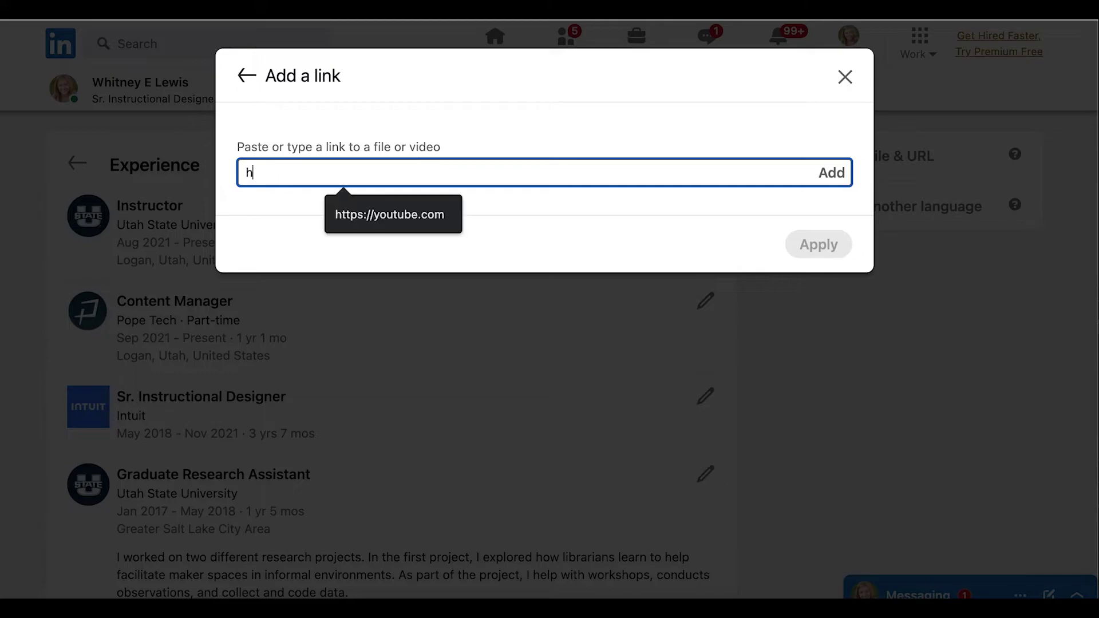
pyautogui.write('tpp')
pyautogui.press('BackSpace')
pyautogui.press('BackSpace')
pyautogui.write('t')
pyautogui.press('Down')
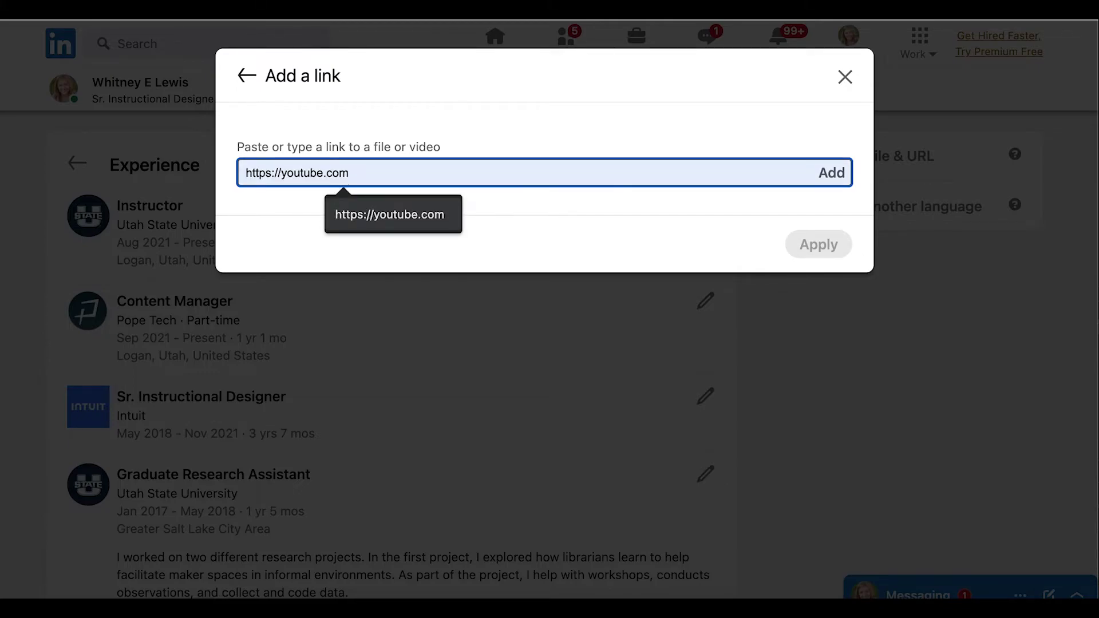
pyautogui.press('Tab')
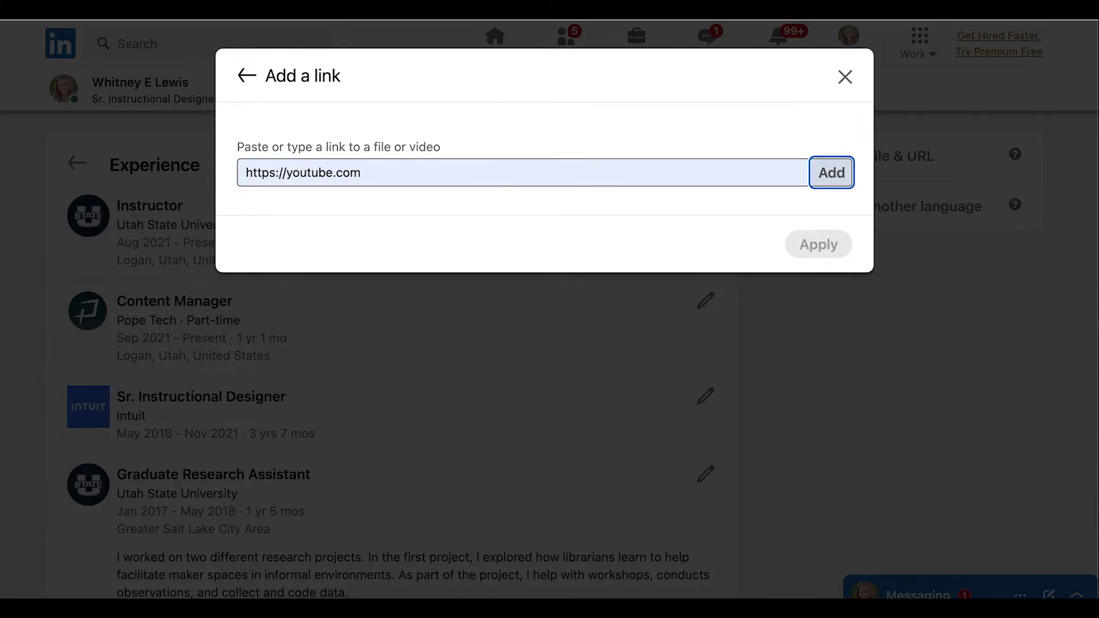
pyautogui.press('Return')
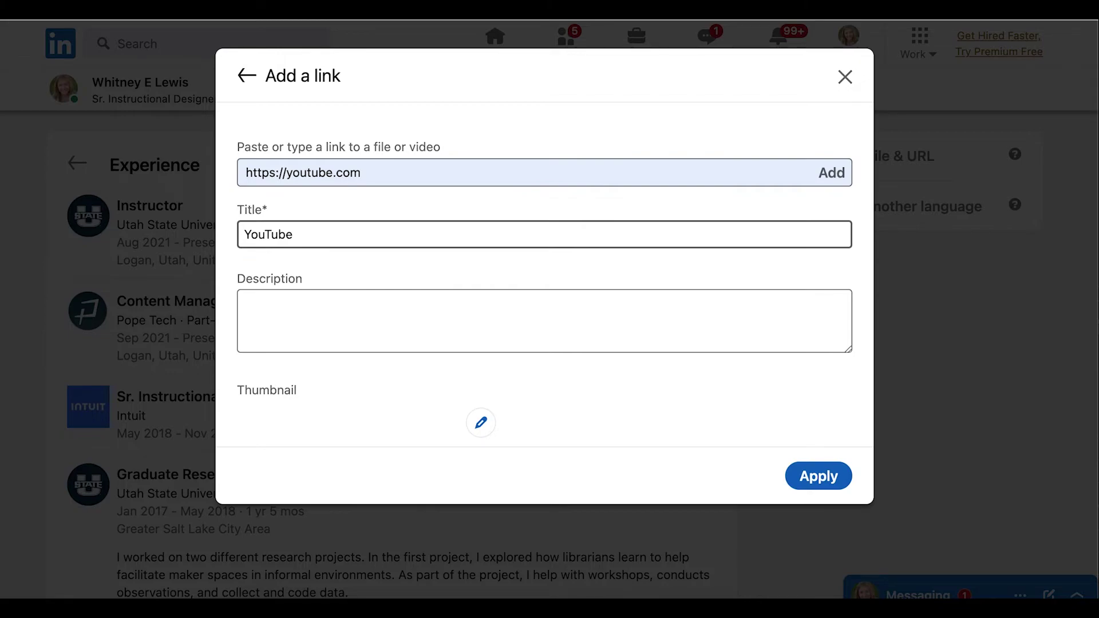
pyautogui.press('Tab')
pyautogui.press('Tab')
pyautogui.press('Tab')
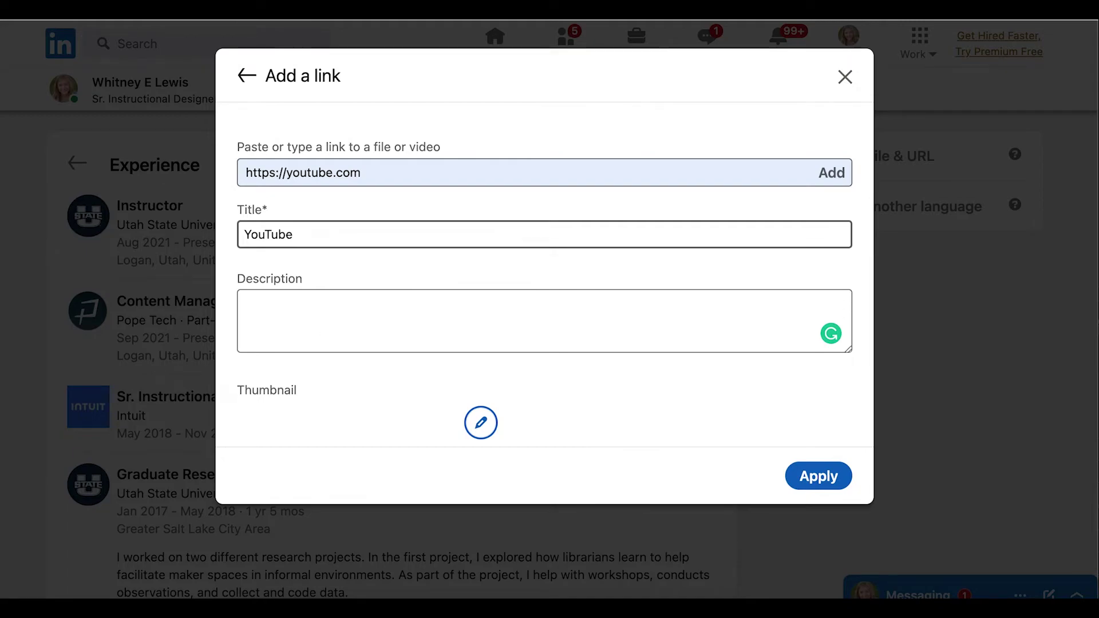
pyautogui.press('Return')
pyautogui.press('Tab')
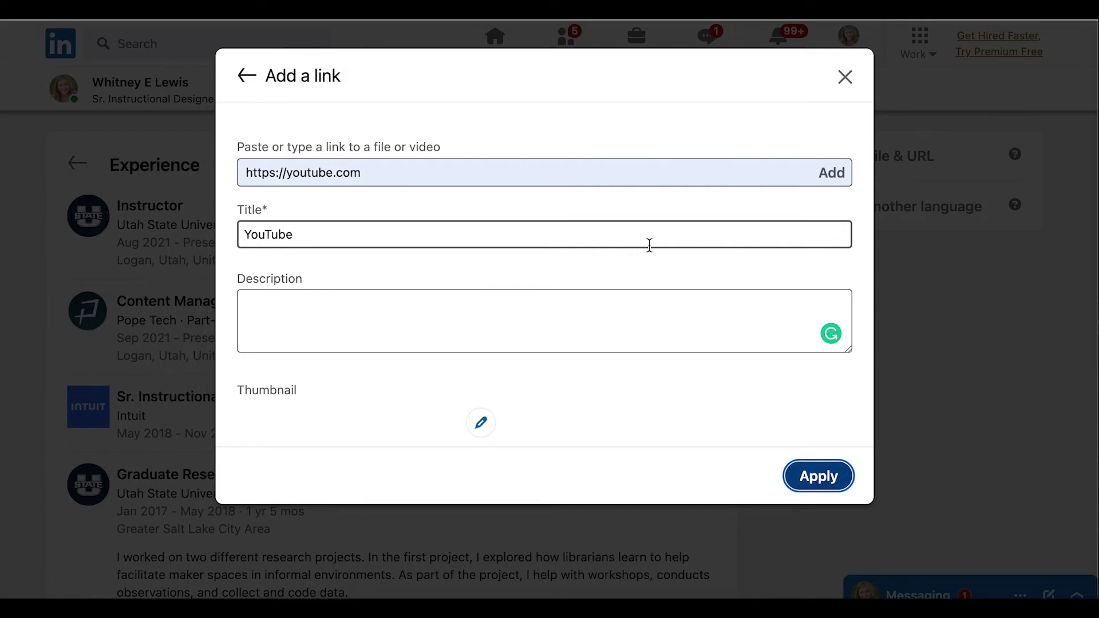
# Apply the YouTube media and save the new Freelance Writer experience
pyautogui.press('Return')
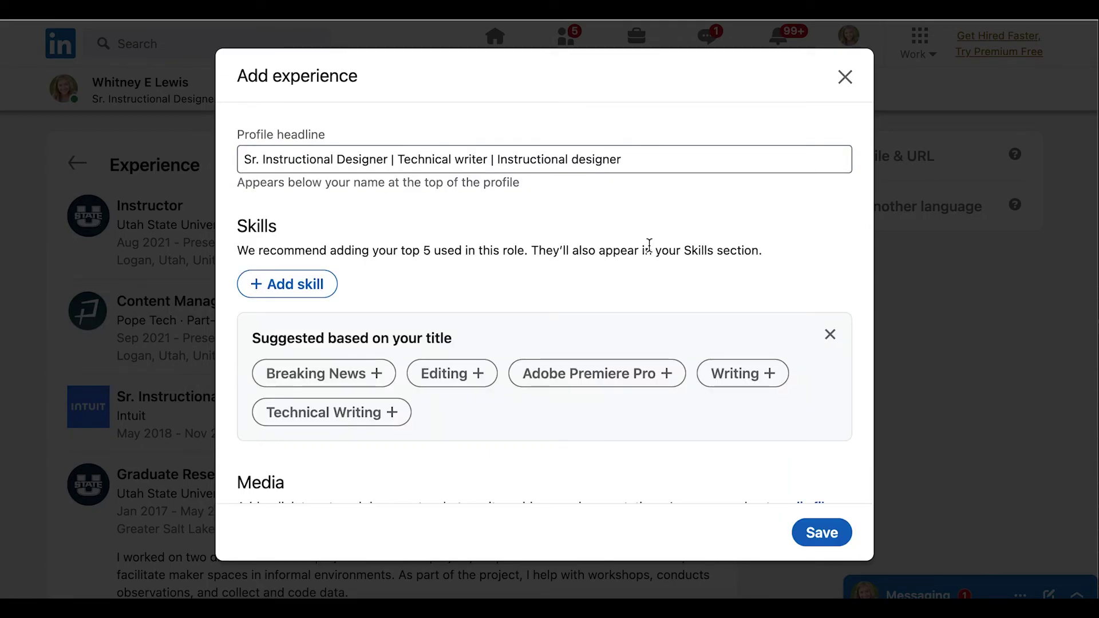
pyautogui.scroll(-3, 650, 249)
pyautogui.press('Tab')
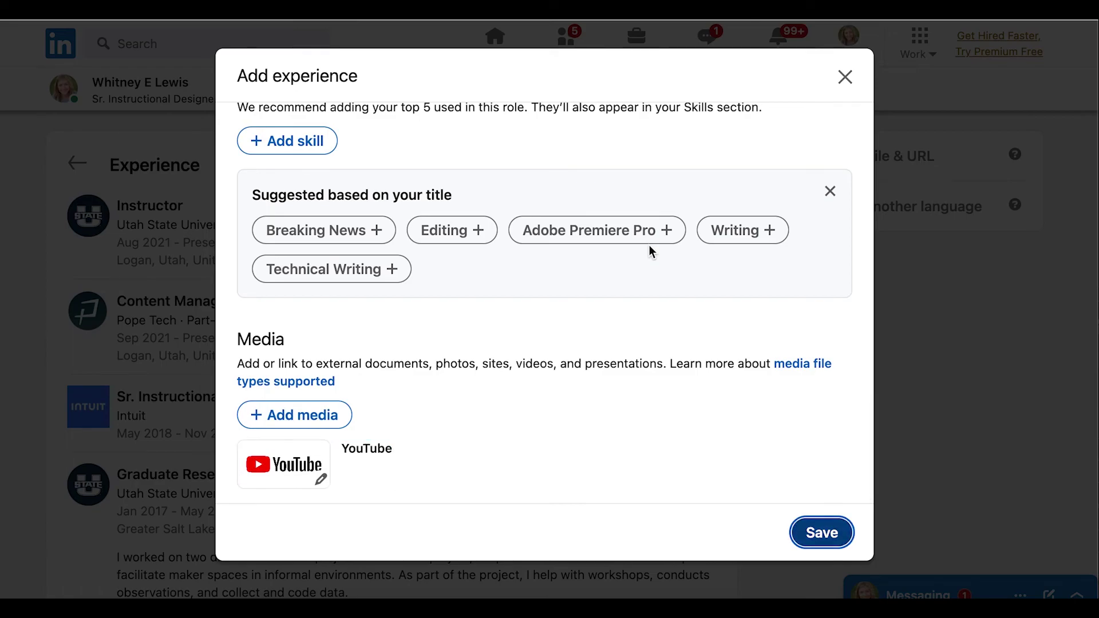
pyautogui.press('Return')
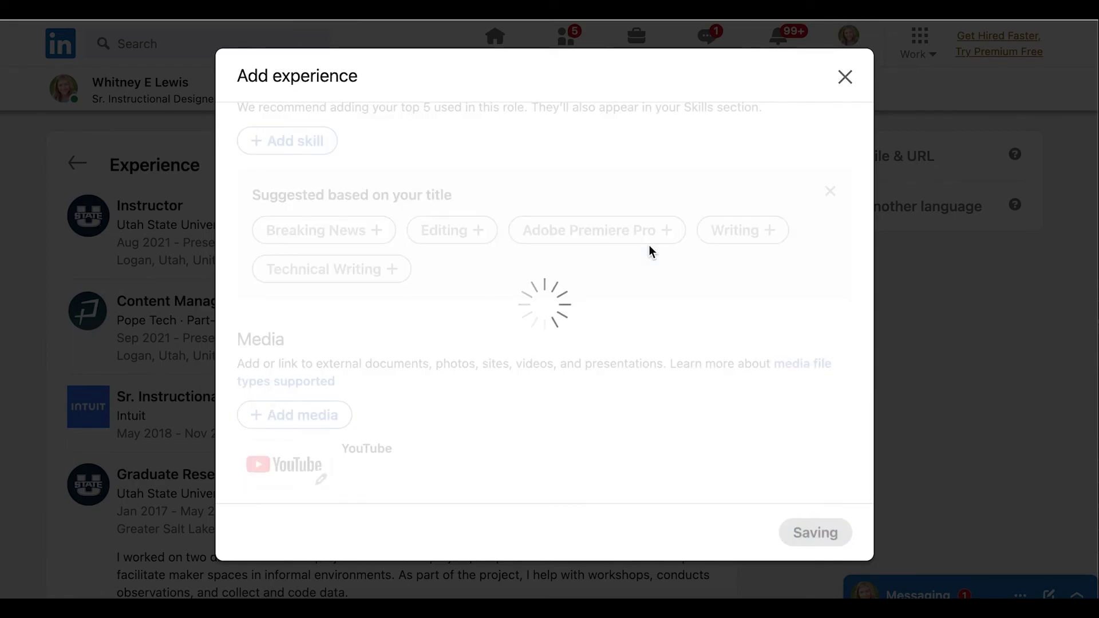